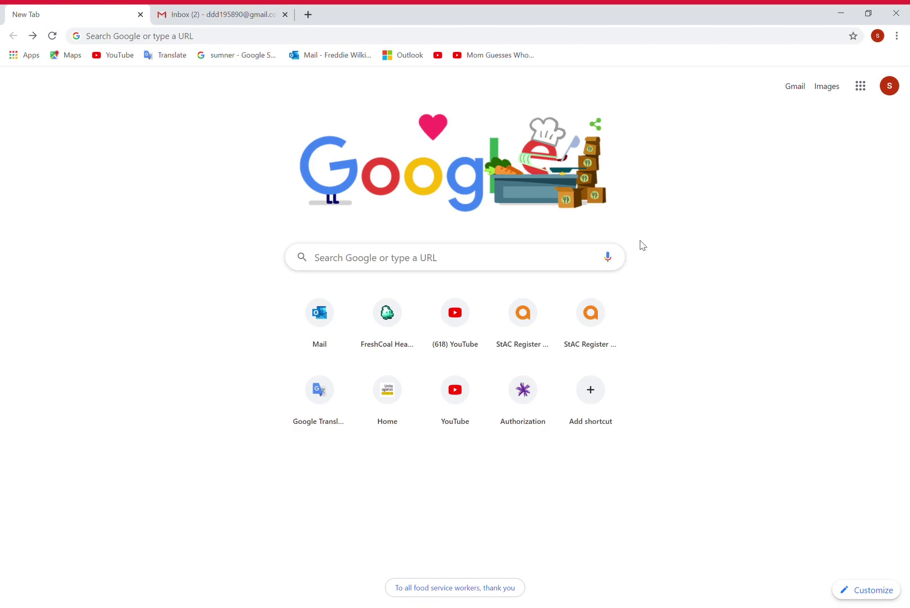
Search Google for 'bbo' and open the Bridge Base Online homepage from the results
left_click(445, 262)
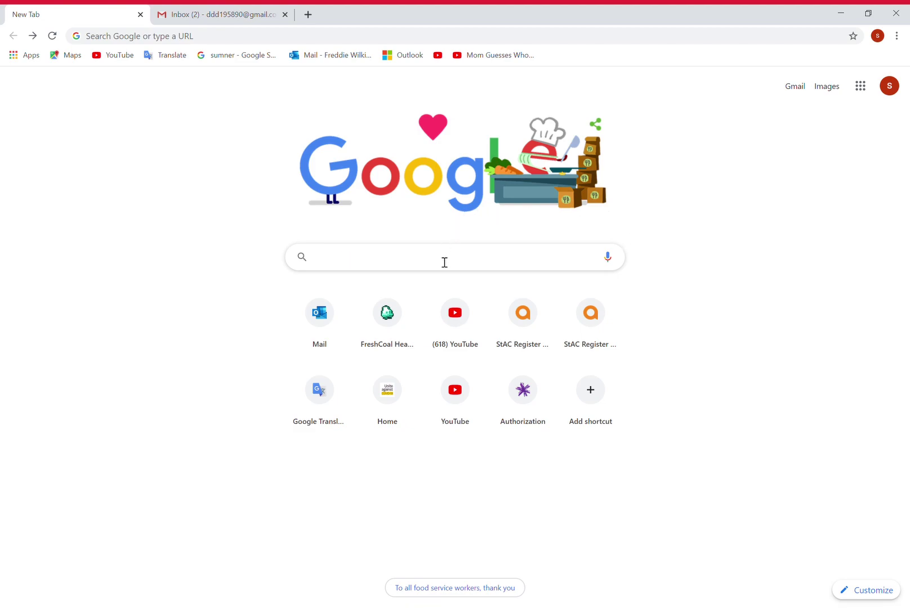
type("bbo")
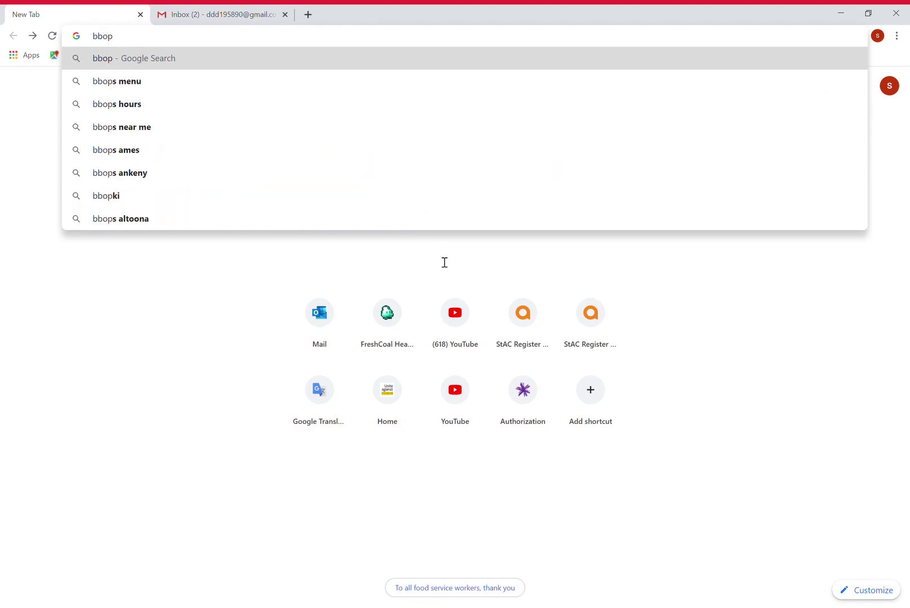
key("Return")
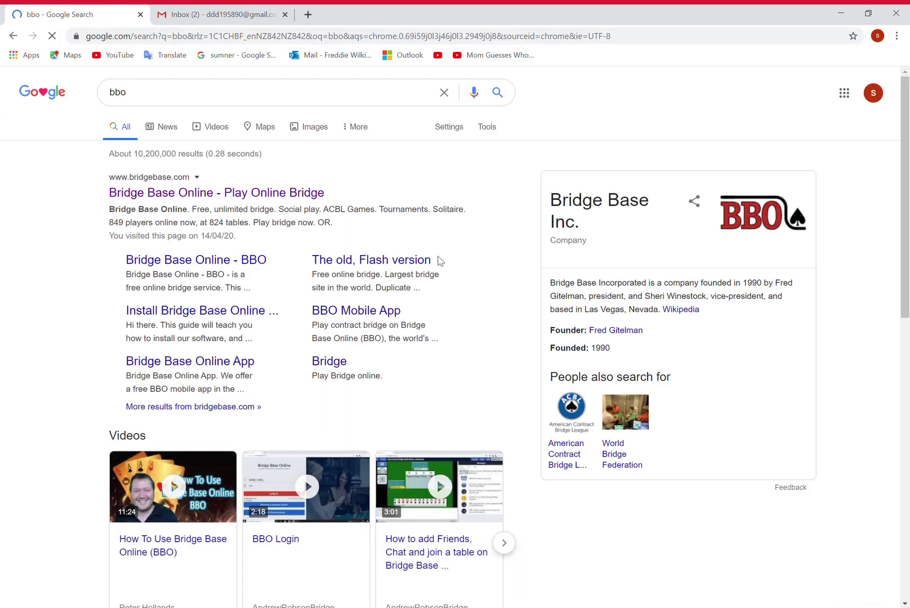
left_click(132, 197)
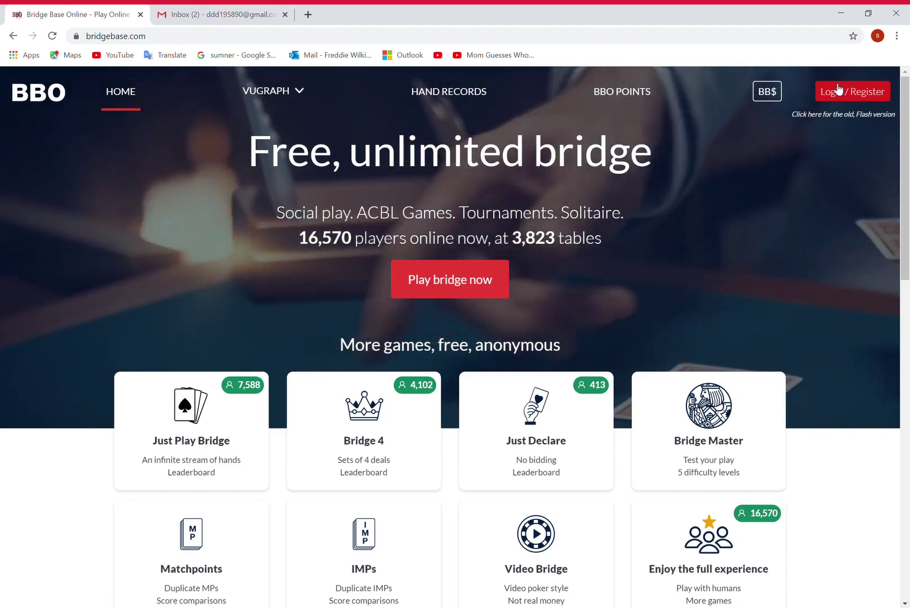
Go to the login page and erase the remembered user name and password
left_click(838, 89)
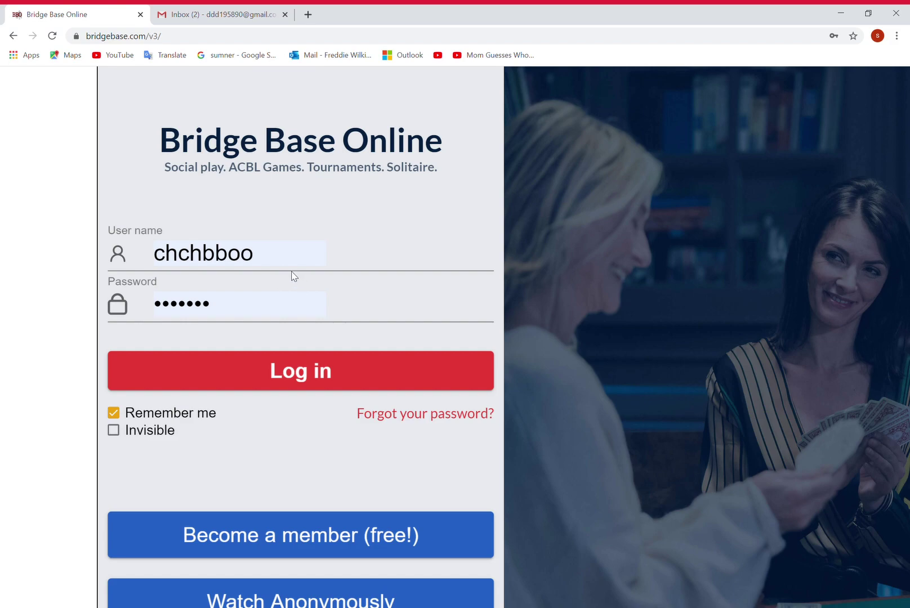
left_click(296, 262)
key("BackSpace")
key("BackSpace")
key("BackSpace")
left_click(379, 319)
key("BackSpace")
key("BackSpace")
key("BackSpace")
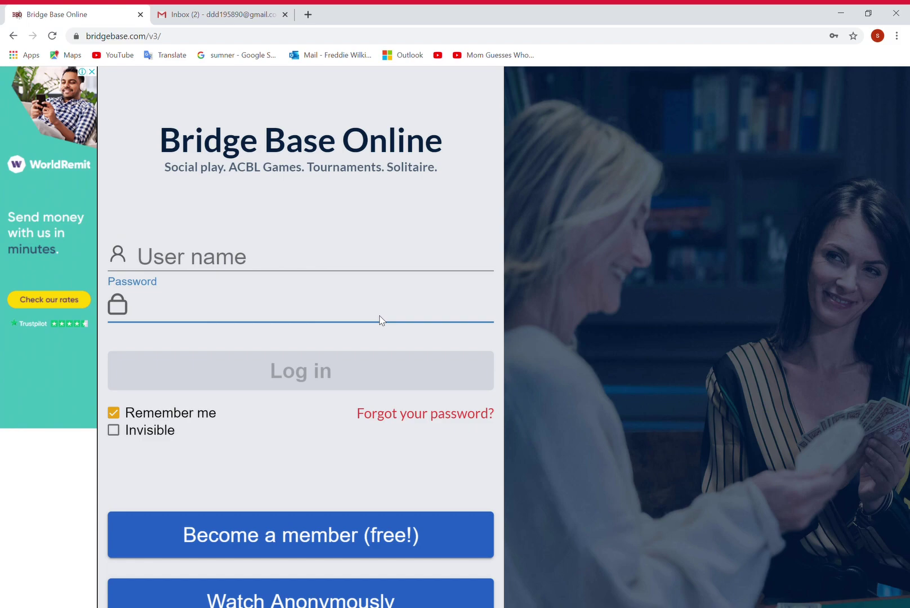
left_click(388, 450)
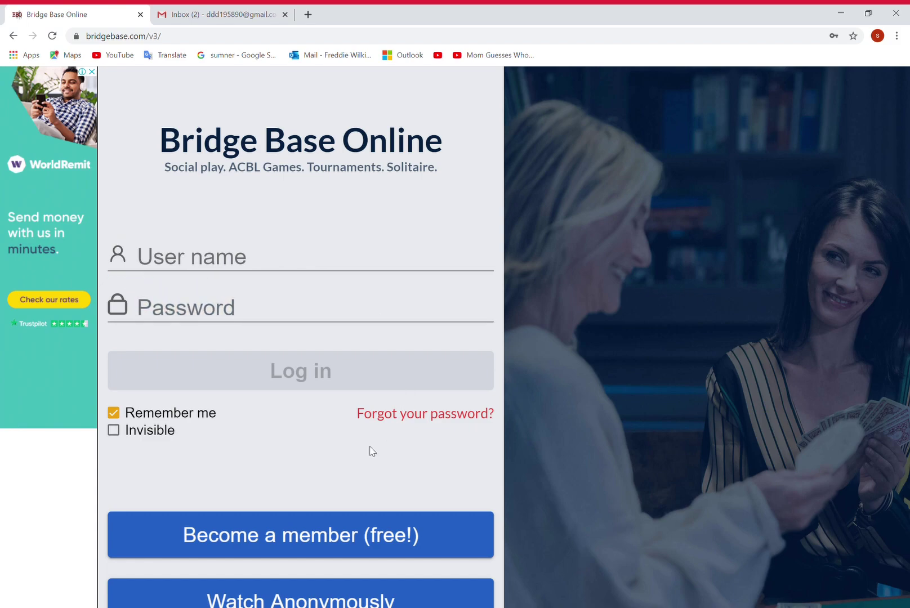
Open the free membership form and enter a new user name until it shows as available
left_click(246, 551)
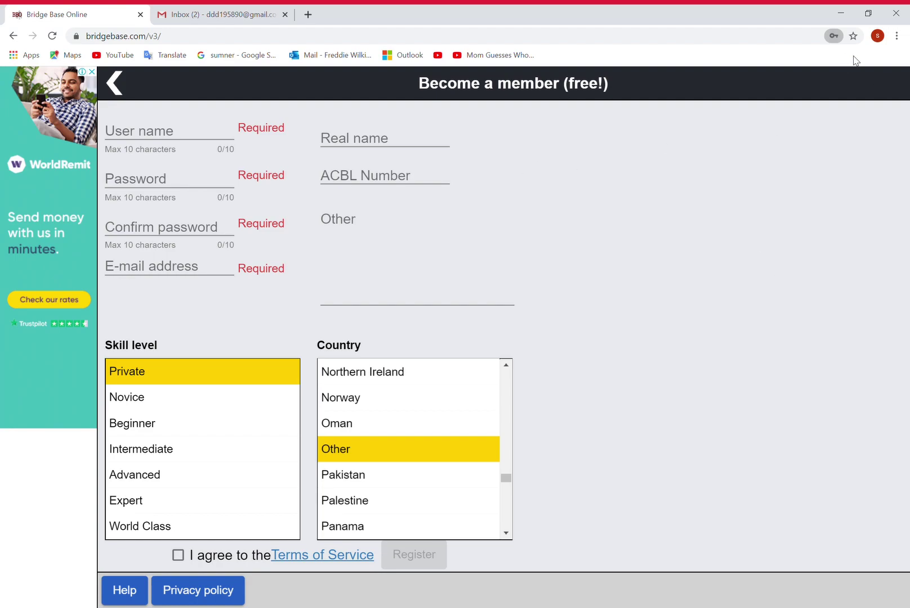
left_click(147, 134)
type("chch")
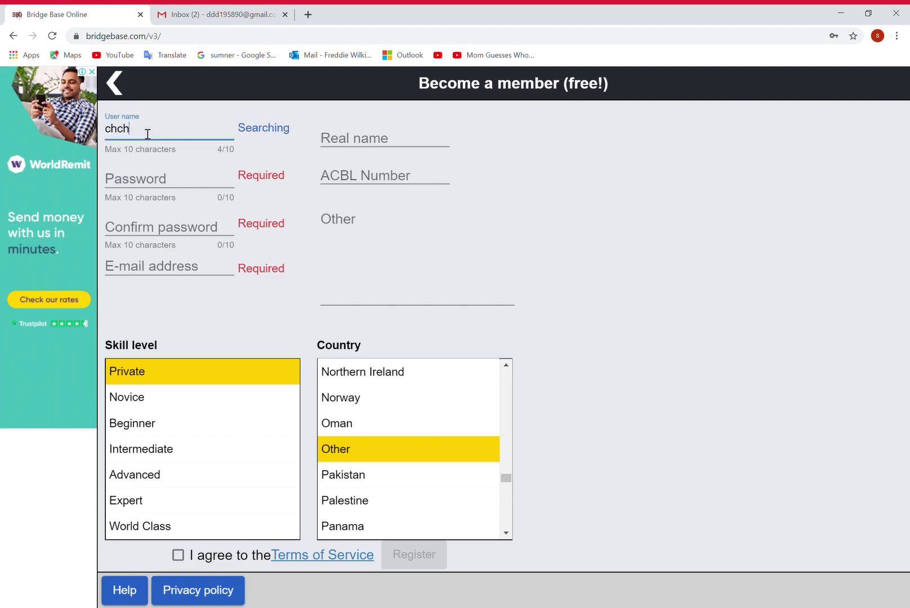
type("ch")
type("ch")
key("BackSpace")
key("BackSpace")
key("BackSpace")
type("chcb")
type("booo")
Type a password into the Password and Confirm password fields
left_click(153, 181)
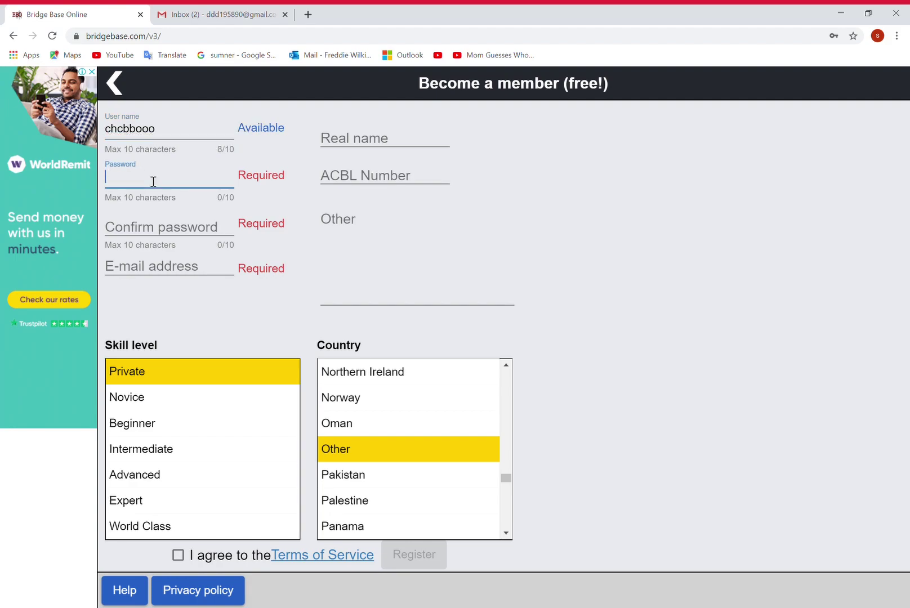
left_click(157, 228)
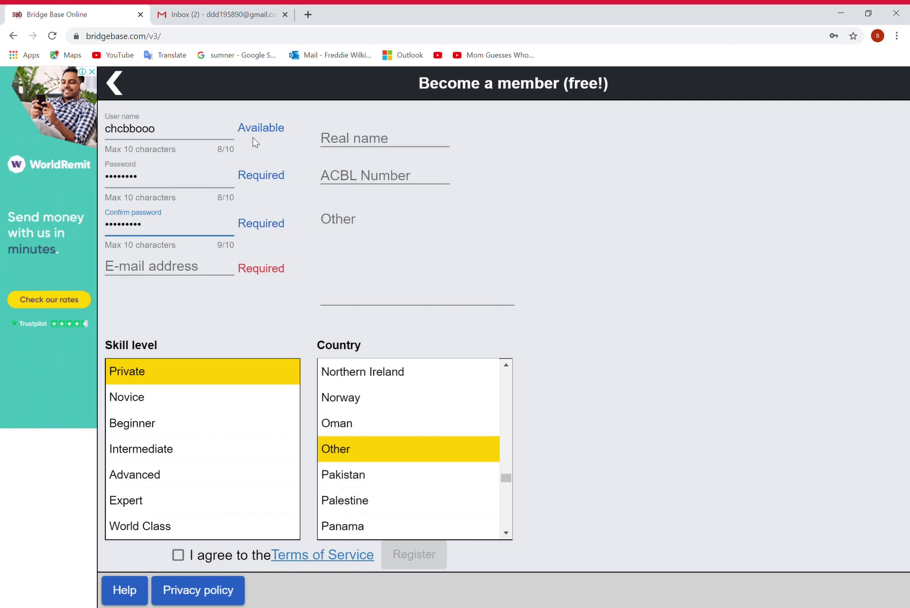
Enter the user's Gmail address in the membership form's E-mail field
left_click(186, 275)
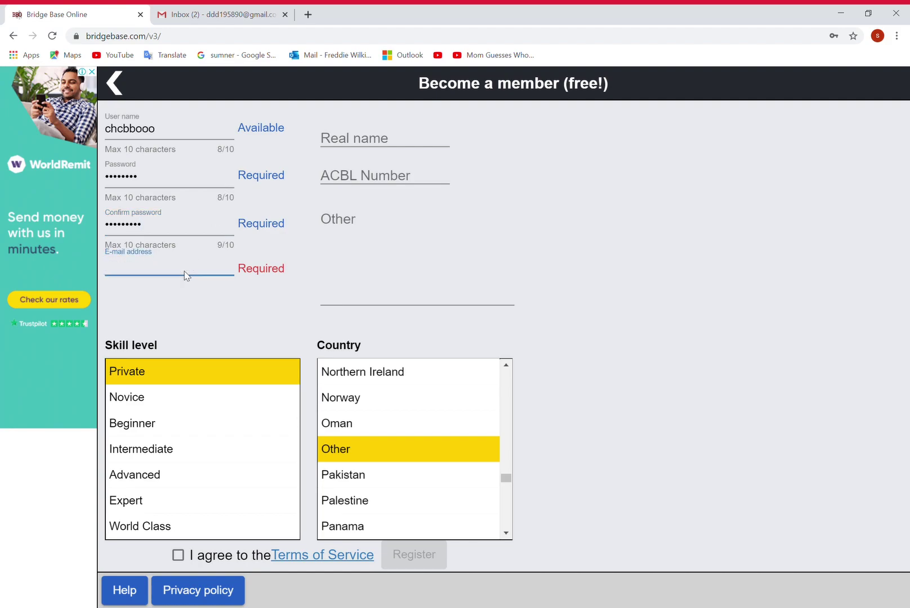
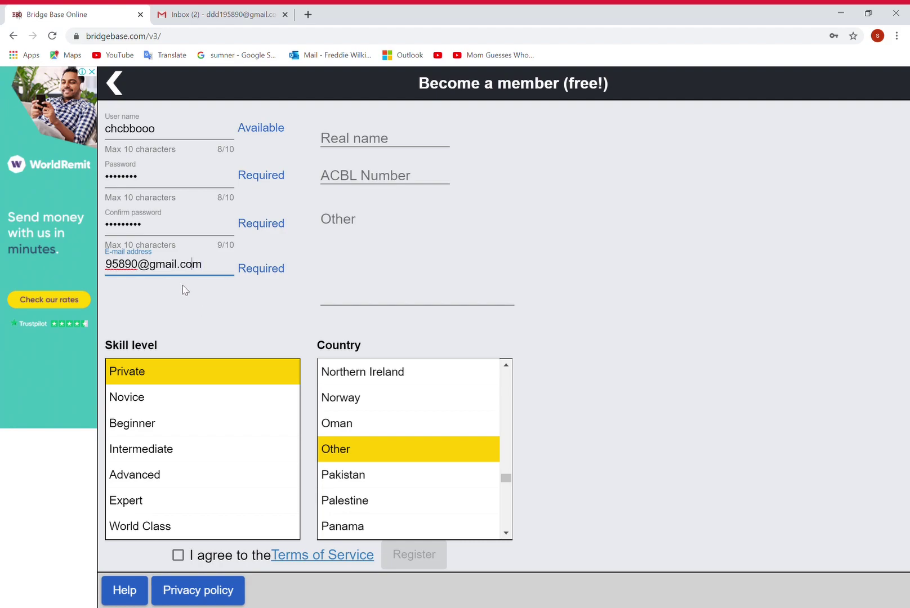
key("Home")
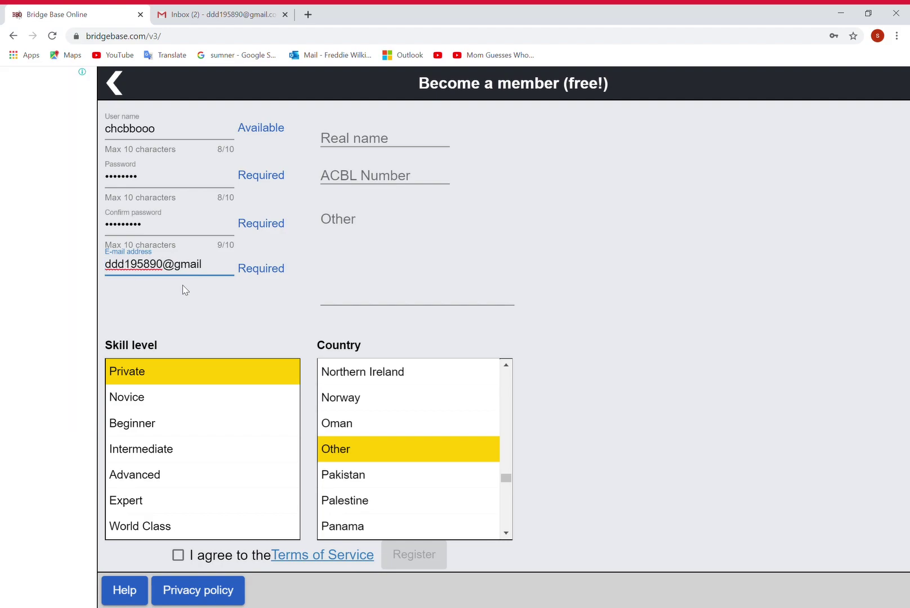
Fill in the Real name field with the user's full name, capitalising the first letter
left_click(346, 144)
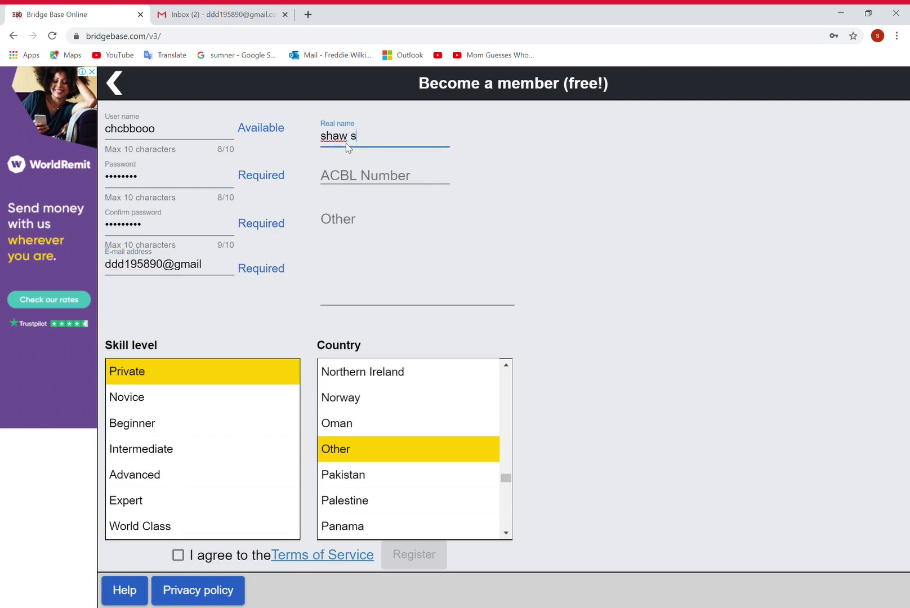
type("t")
key("BackSpace")
key("BackSpace")
key("BackSpace")
key("Left")
key("Home")
key("Delete")
key("End")
type("0000")
Type a note about playing Acol bridge in the Other field, then delete it
left_click(363, 284)
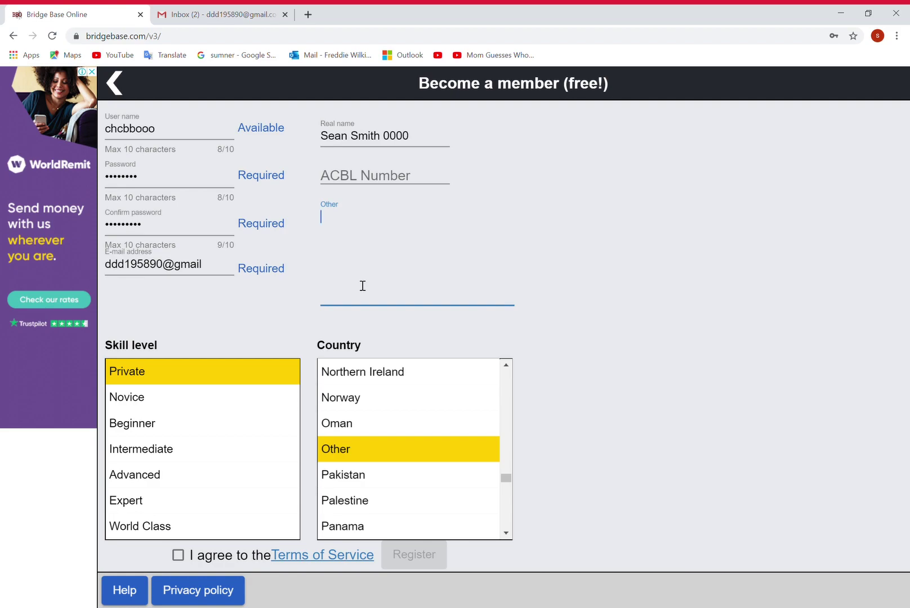
type("i play ")
type("acol")
type(" bridge")
double_click(364, 220)
left_click(422, 240)
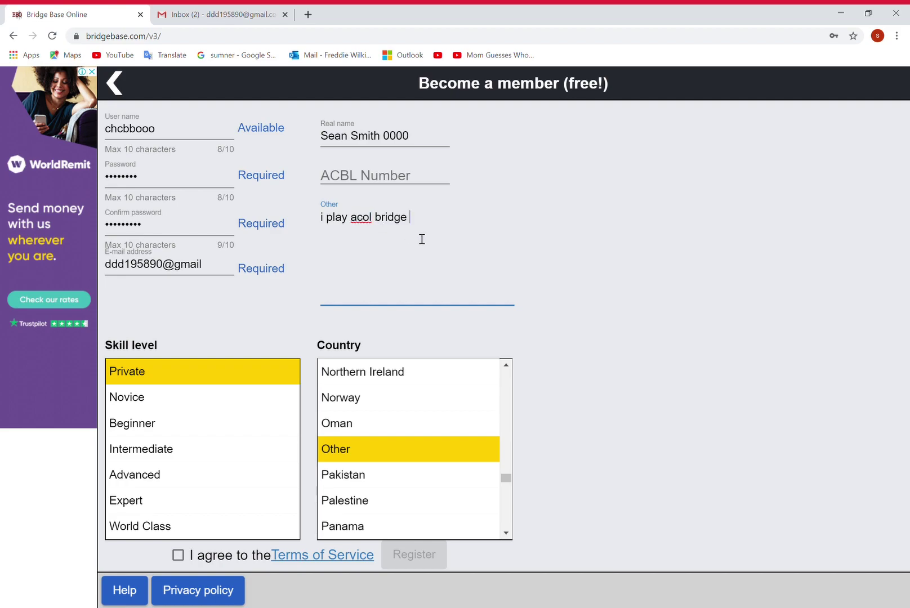
key("BackSpace")
key("BackSpace")
key("BackSpace")
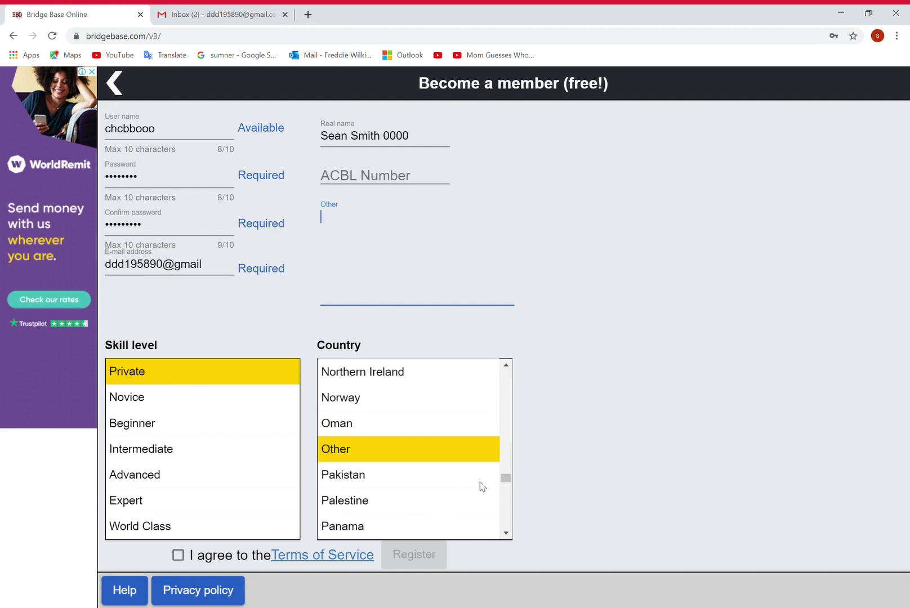
Choose New Zealand as country, accept the Terms of Service and submit, revealing a password mismatch
left_click_drag(509, 483, 510, 476)
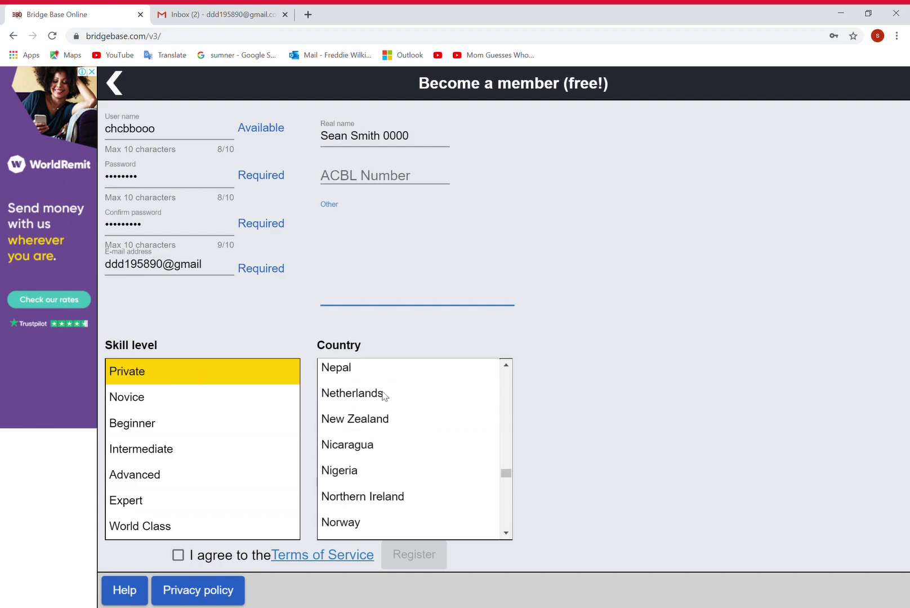
left_click(384, 420)
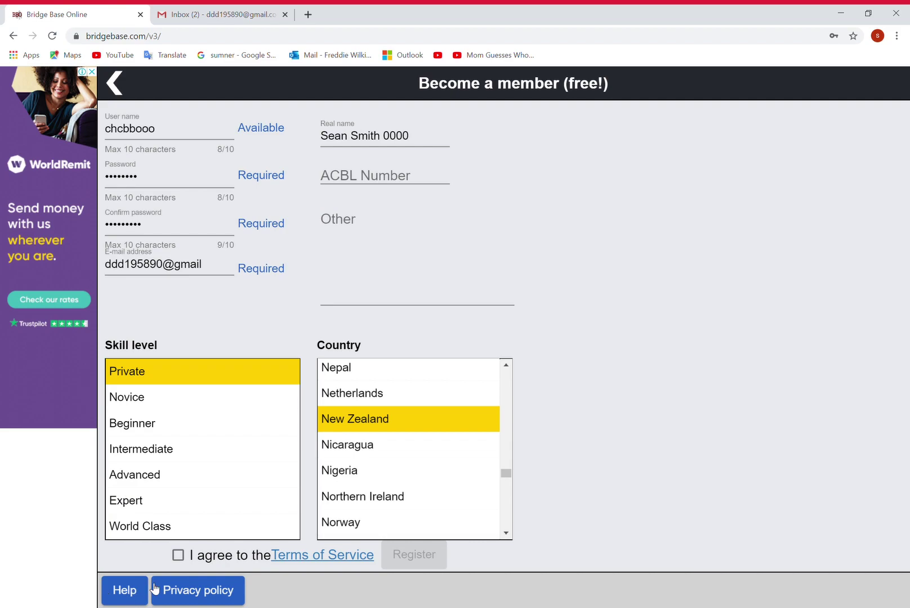
left_click(178, 557)
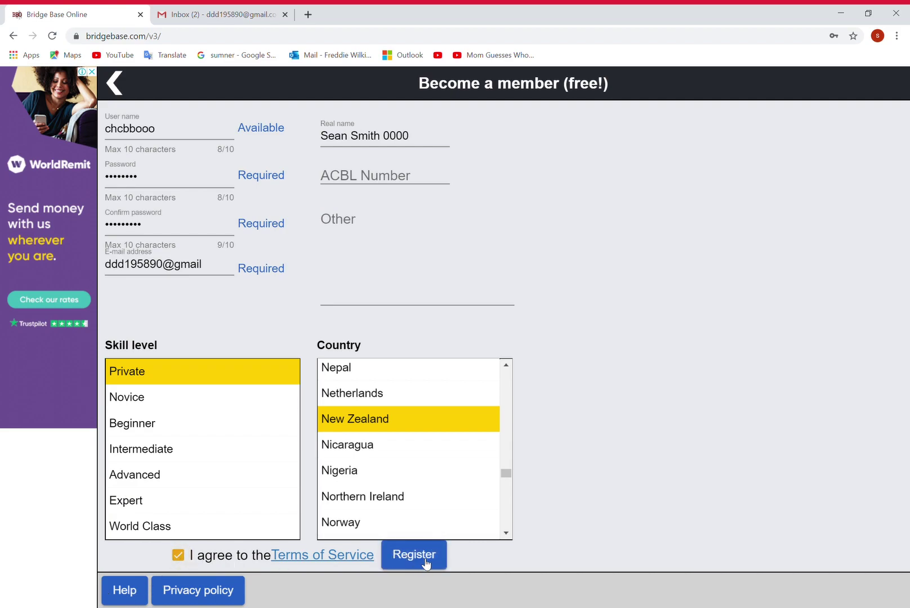
left_click(426, 564)
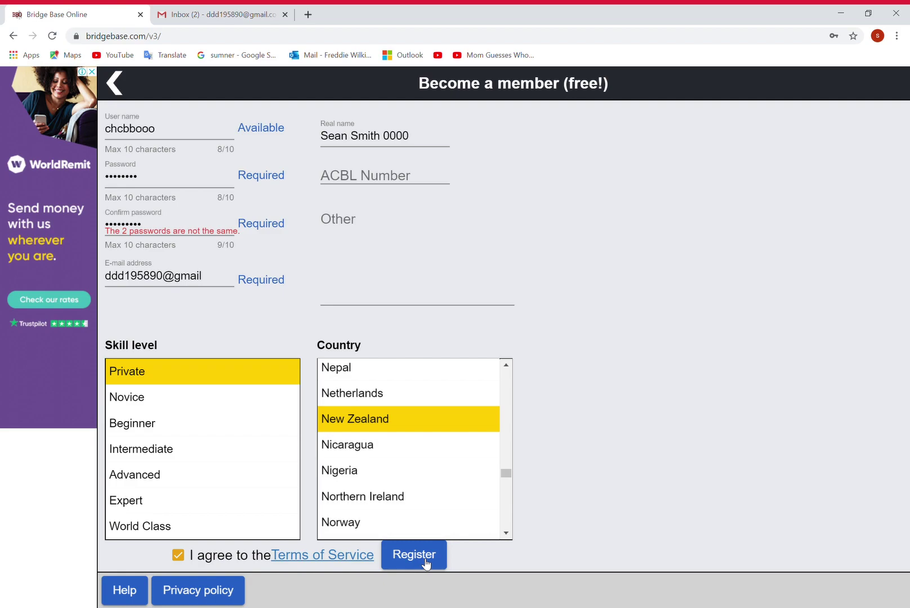
left_click(423, 554)
left_click(159, 232)
Retype the password confirmation and try registering again
key("BackSpace")
Clear both password fields and enter the same new password in each
key("BackSpace")
key("BackSpace")
key("BackSpace")
left_click(421, 553)
left_click(190, 232)
key("BackSpace")
key("BackSpace")
key("BackSpace")
left_click(179, 182)
key("BackSpace")
key("BackSpace")
key("BackSpace")
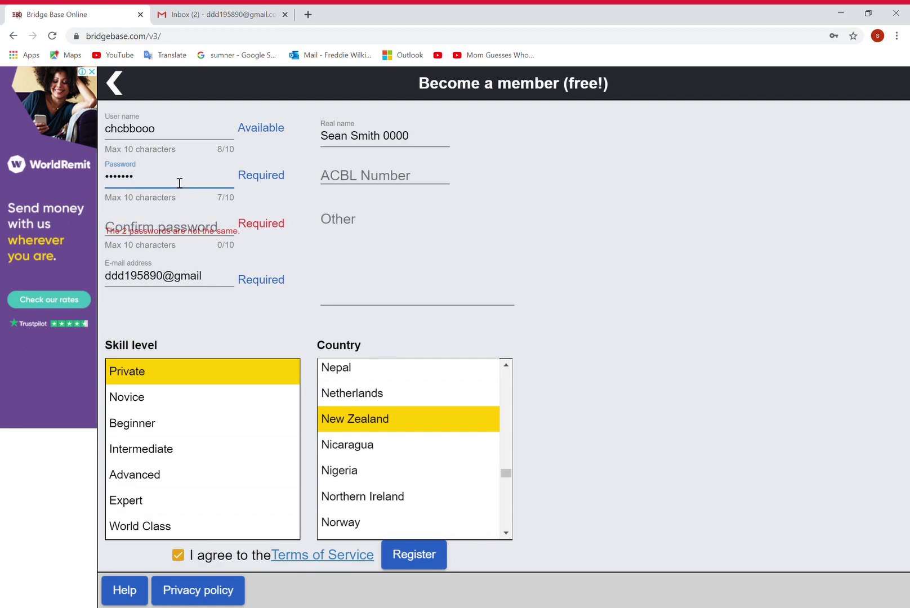
left_click(179, 236)
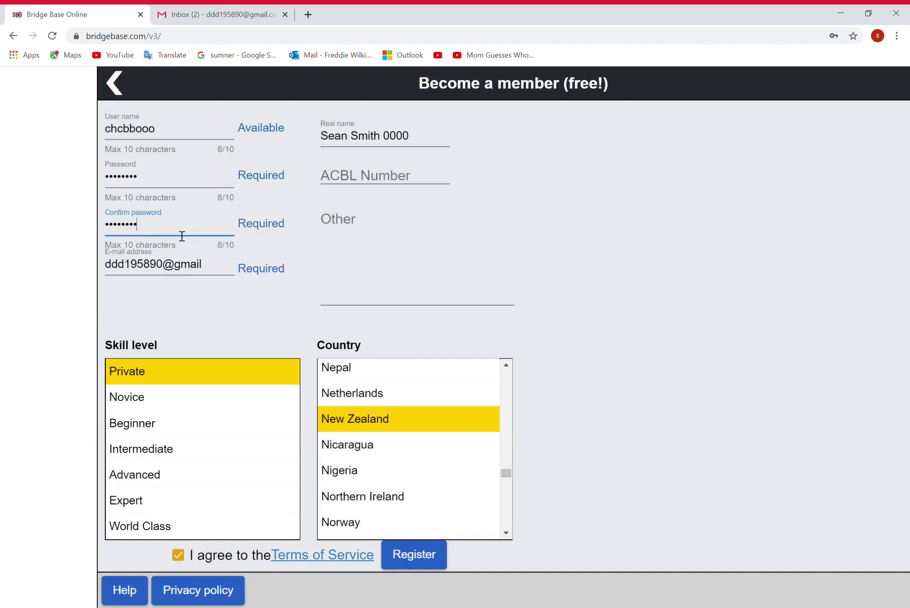
Submit the registration, try logging in, then switch to the Gmail inbox tab
left_click(418, 559)
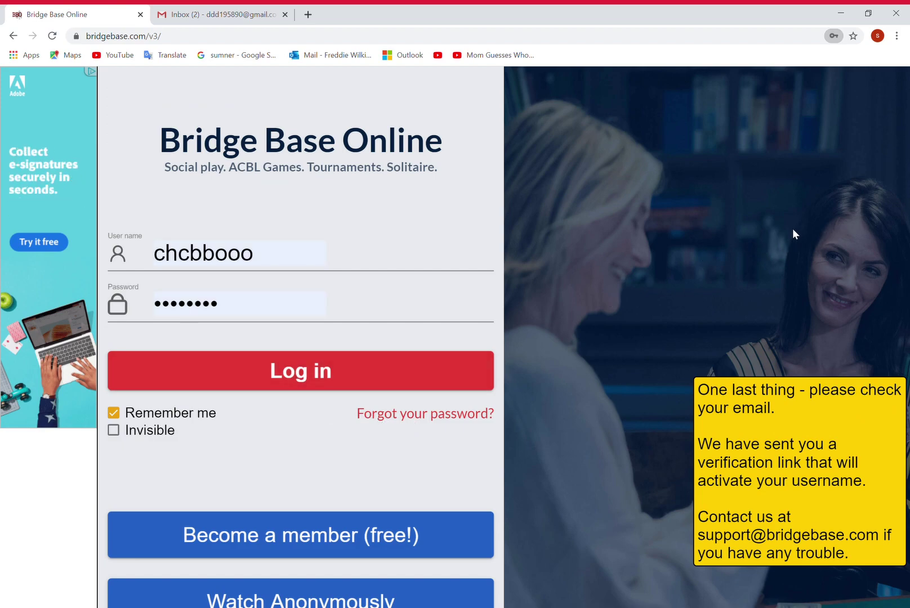
left_click(261, 367)
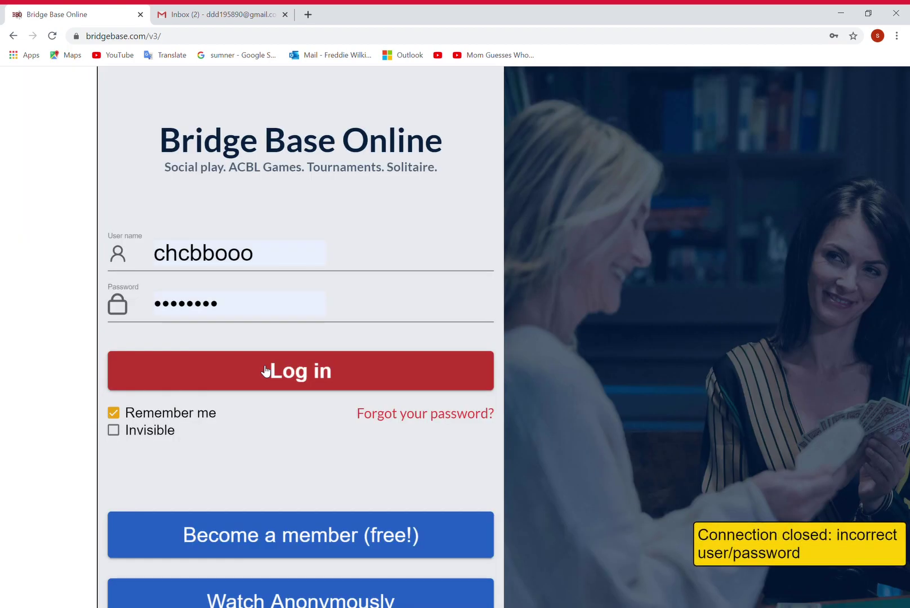
left_click(208, 8)
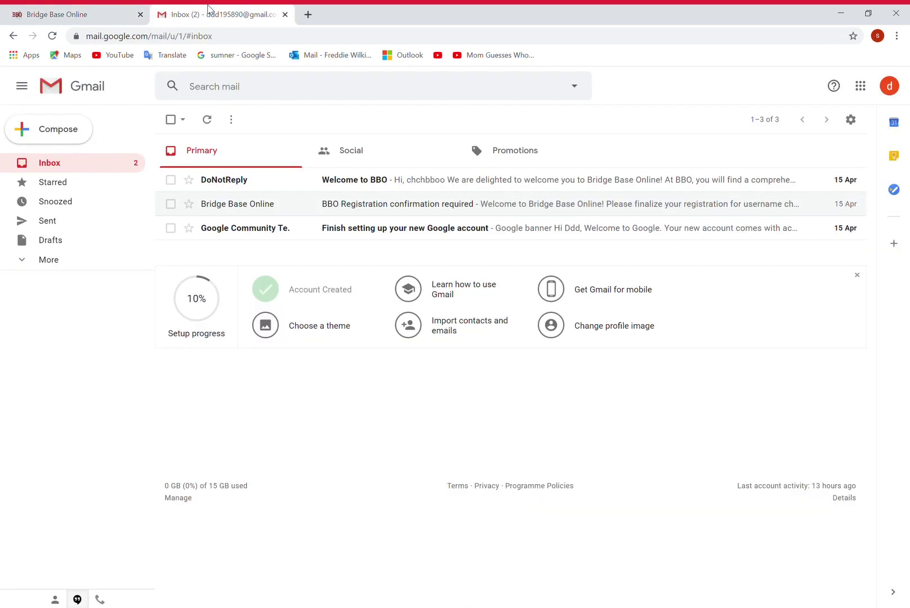
Open the 'BBO Registration confirmation required' email and follow its confirmation link
left_click(301, 184)
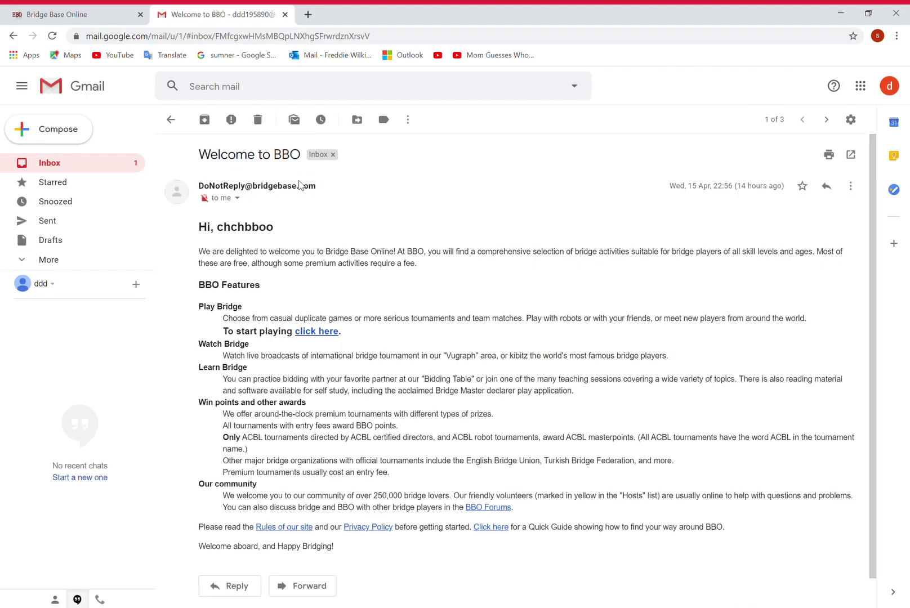
left_click(11, 35)
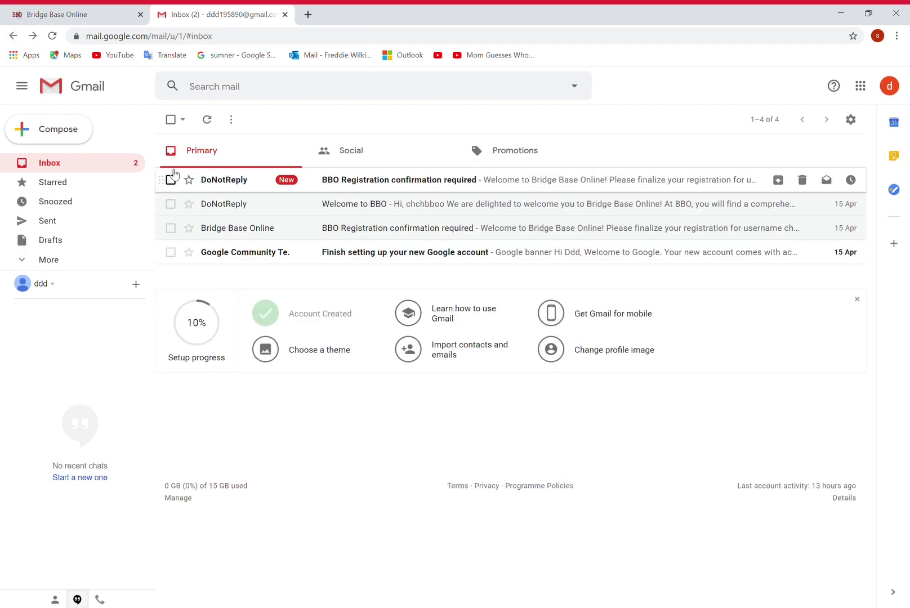
left_click(247, 180)
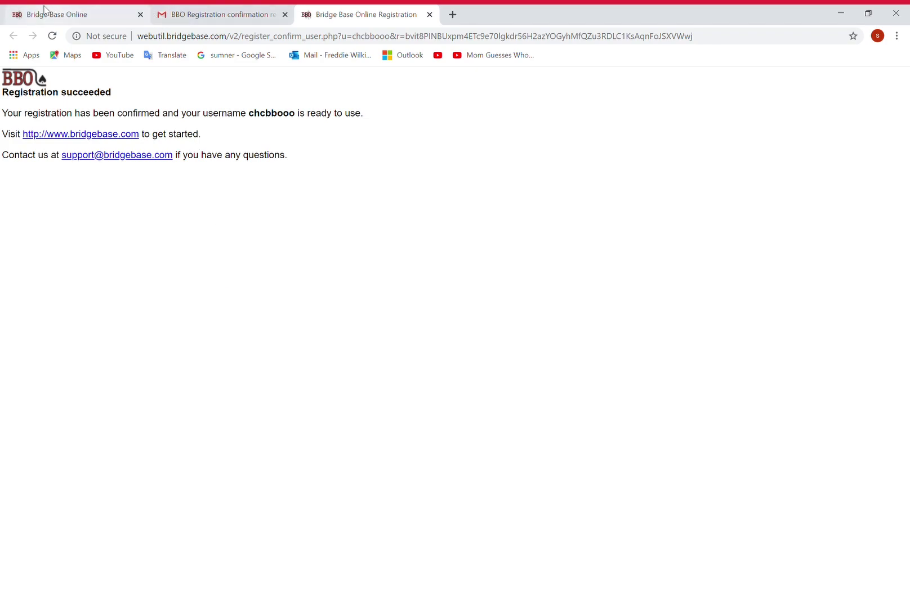
left_click(215, 17)
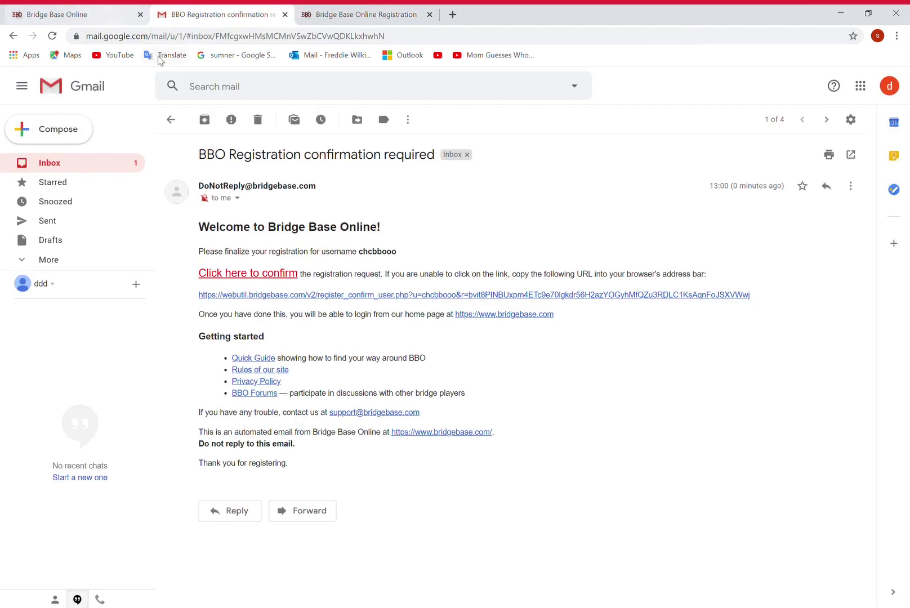
Return to the Bridge Base Online tab and log in with the confirmed account
left_click(66, 9)
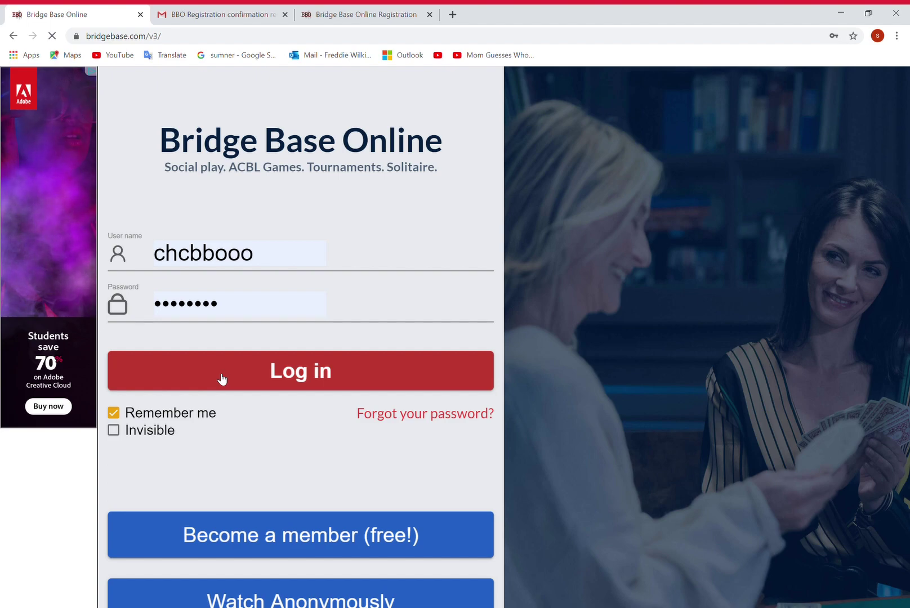
left_click(220, 378)
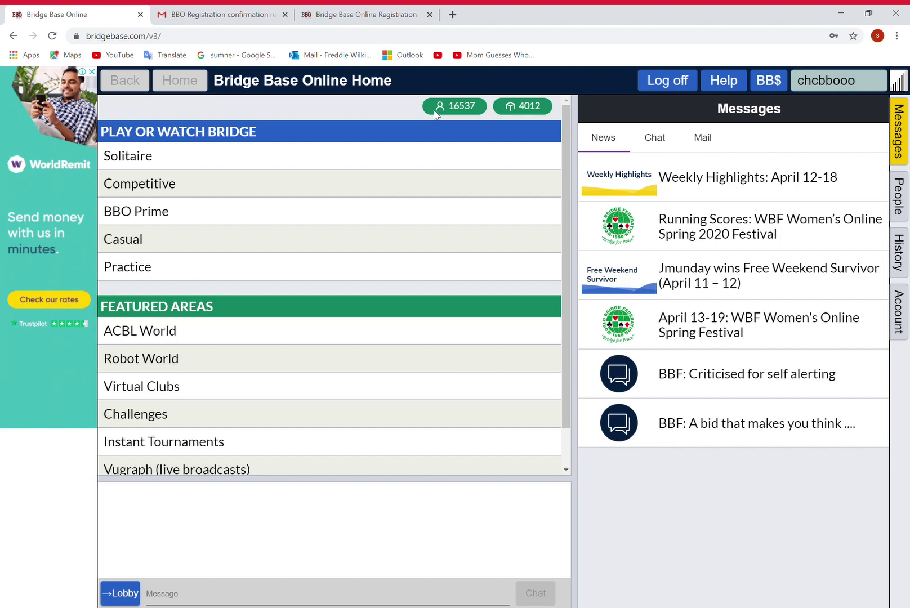
left_click(183, 237)
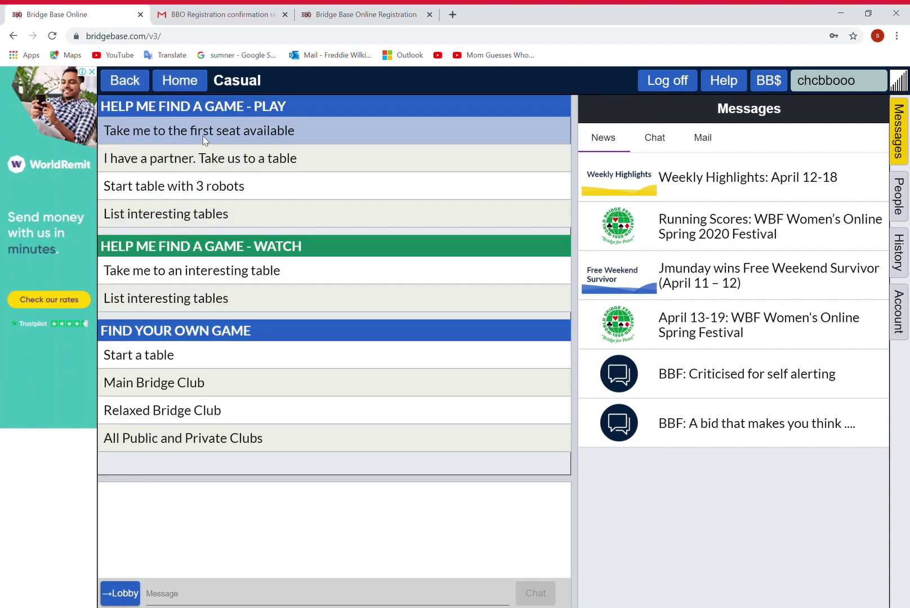
left_click(178, 162)
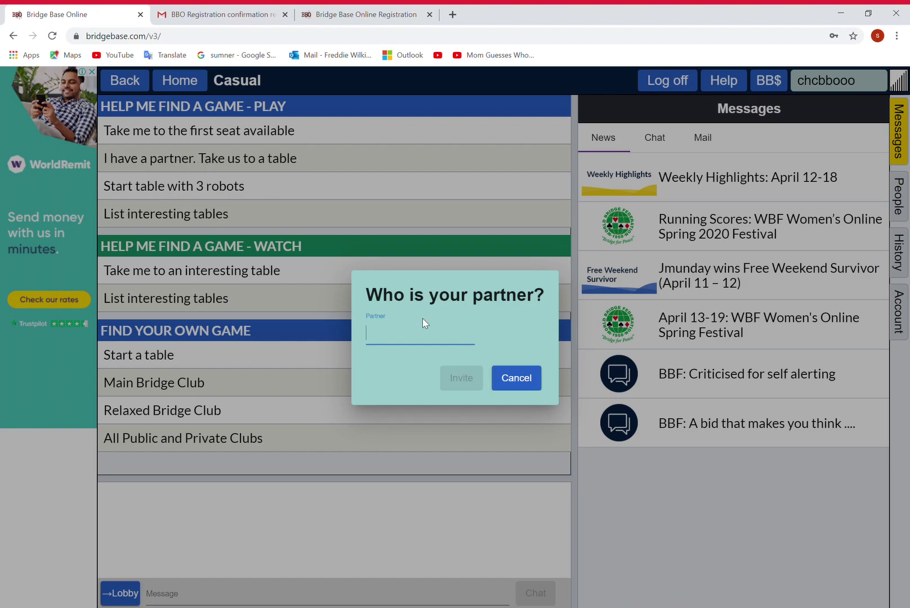
left_click(517, 379)
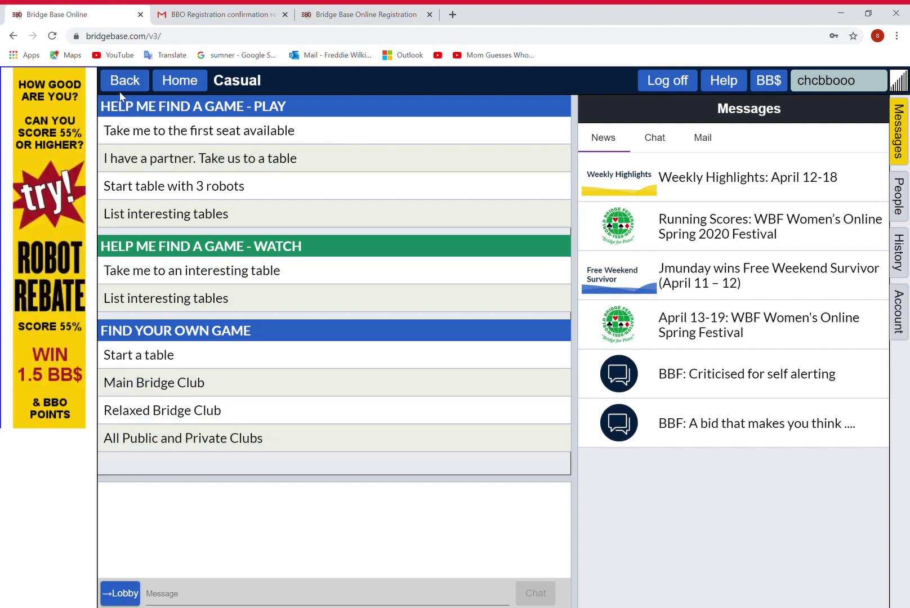
left_click(125, 81)
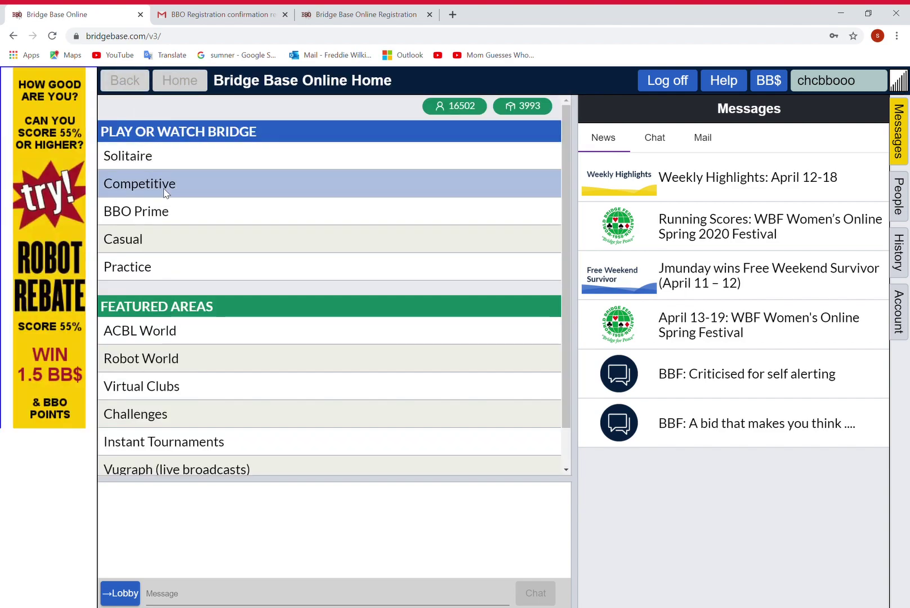